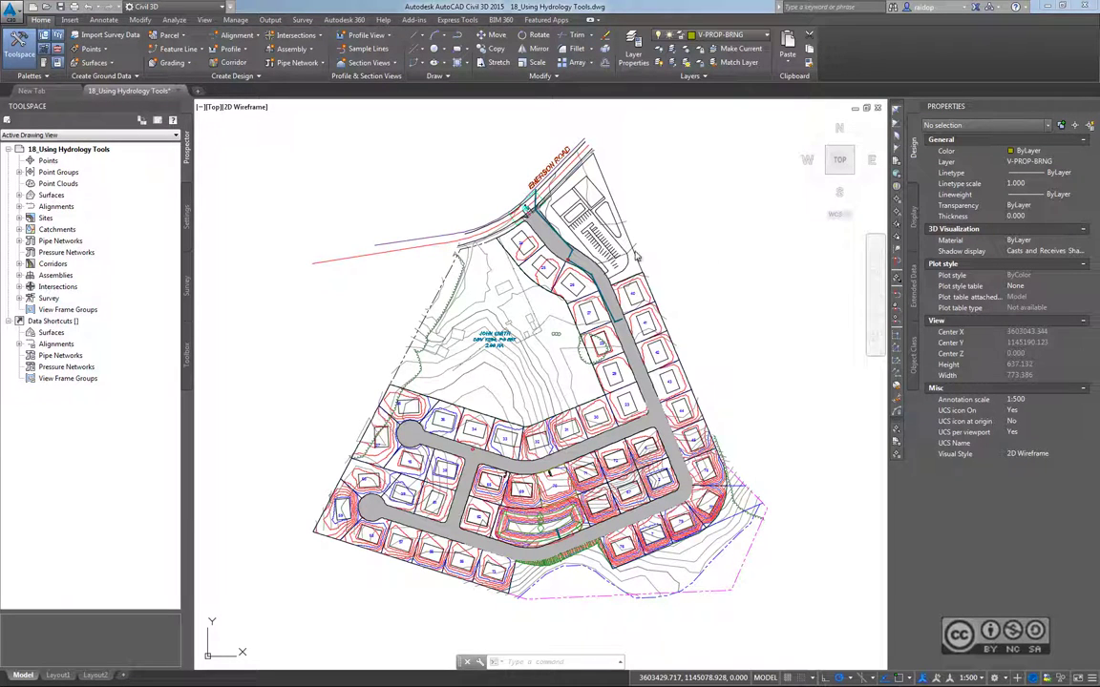
# - Open the Export Civil 3D Drawing dialog from the Output tab, set to AutoCAD DWG
pyautogui.click(14, 16)
pyautogui.moveTo(39, 171)
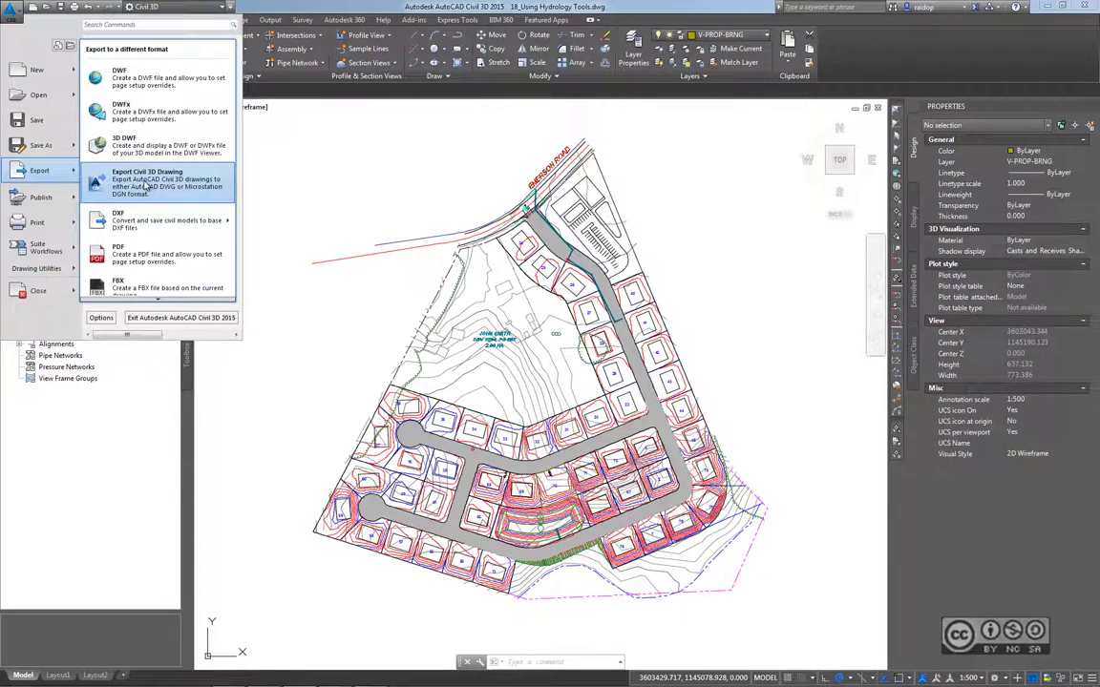
pyautogui.press('Escape')
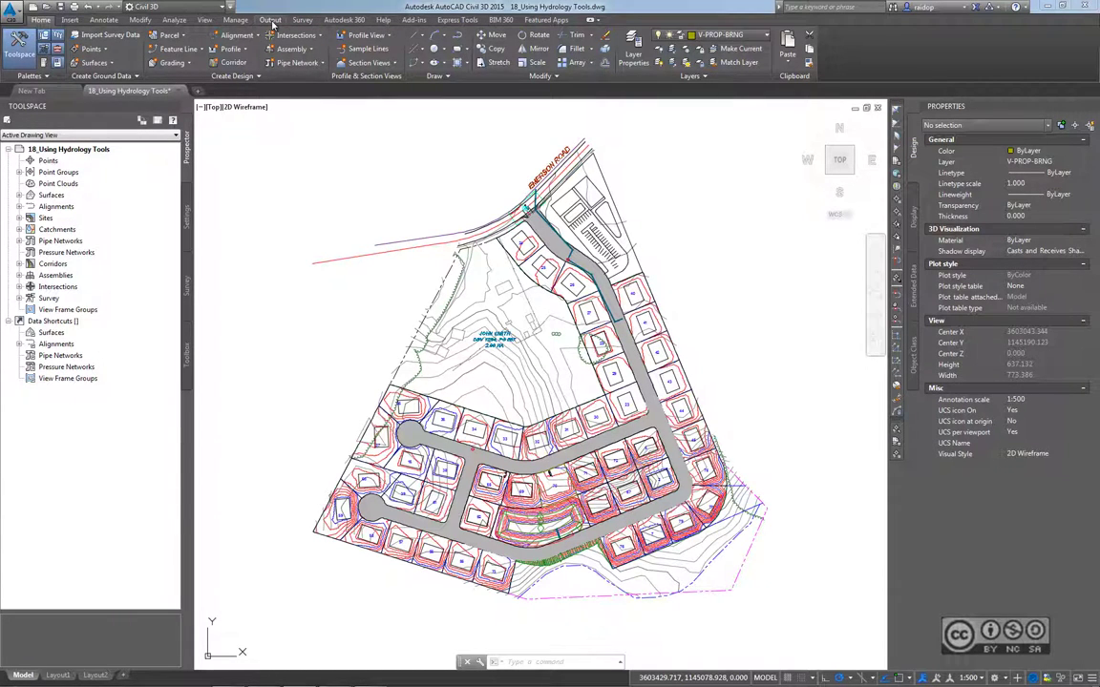
pyautogui.click(270, 20)
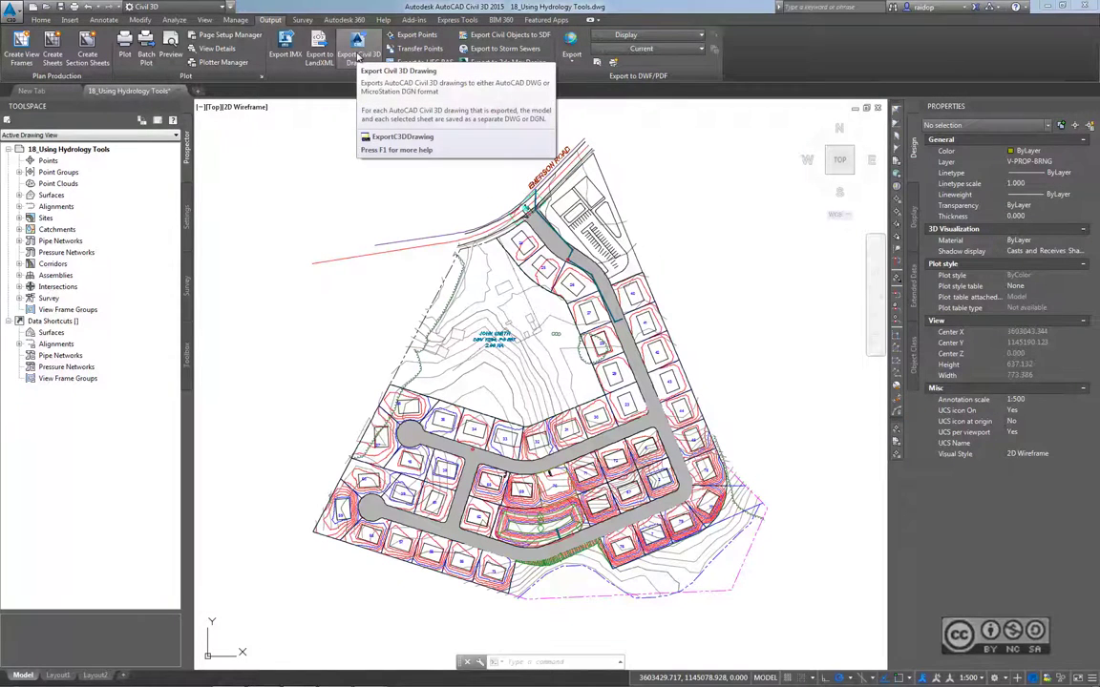
pyautogui.click(359, 48)
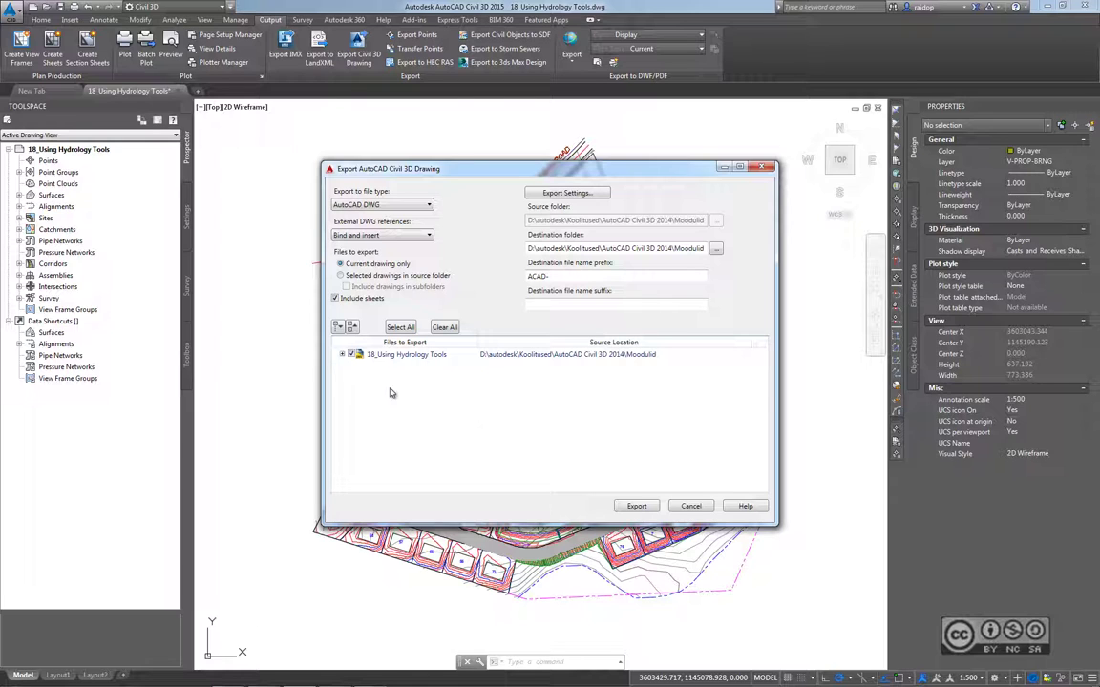
pyautogui.click(342, 355)
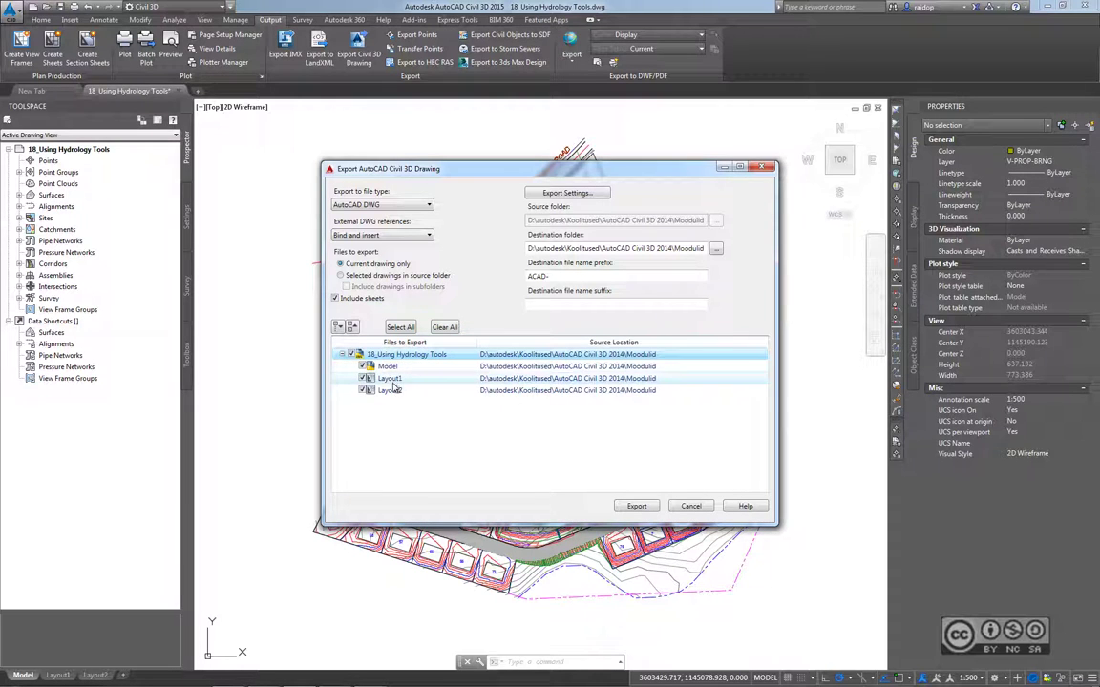
pyautogui.click(335, 299)
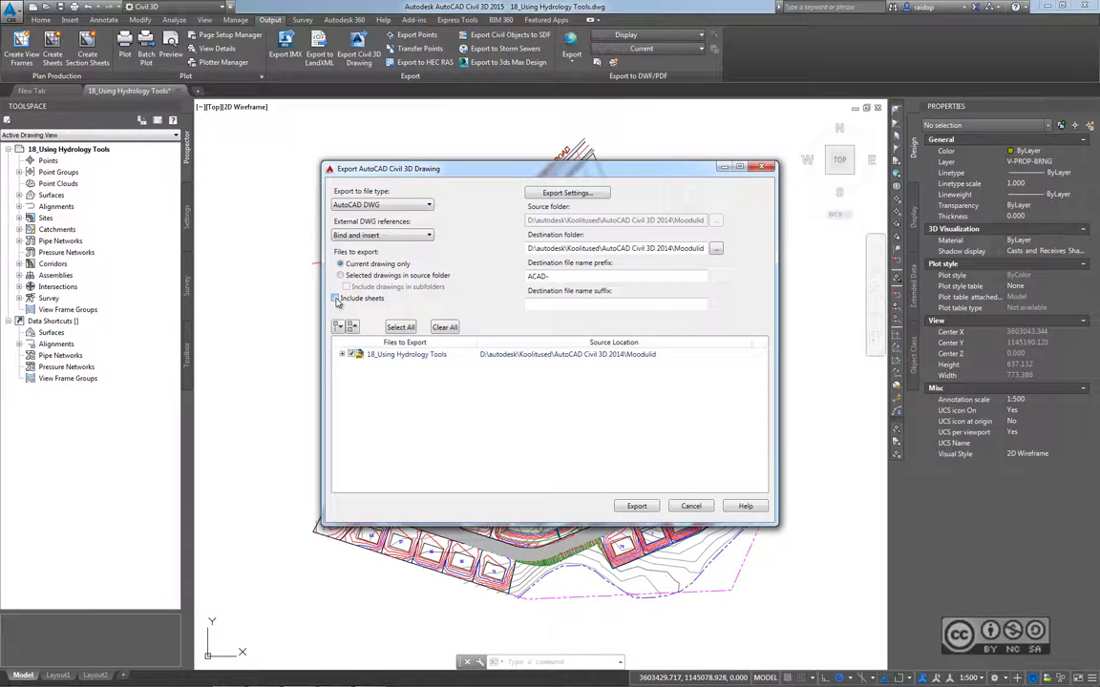
pyautogui.click(335, 299)
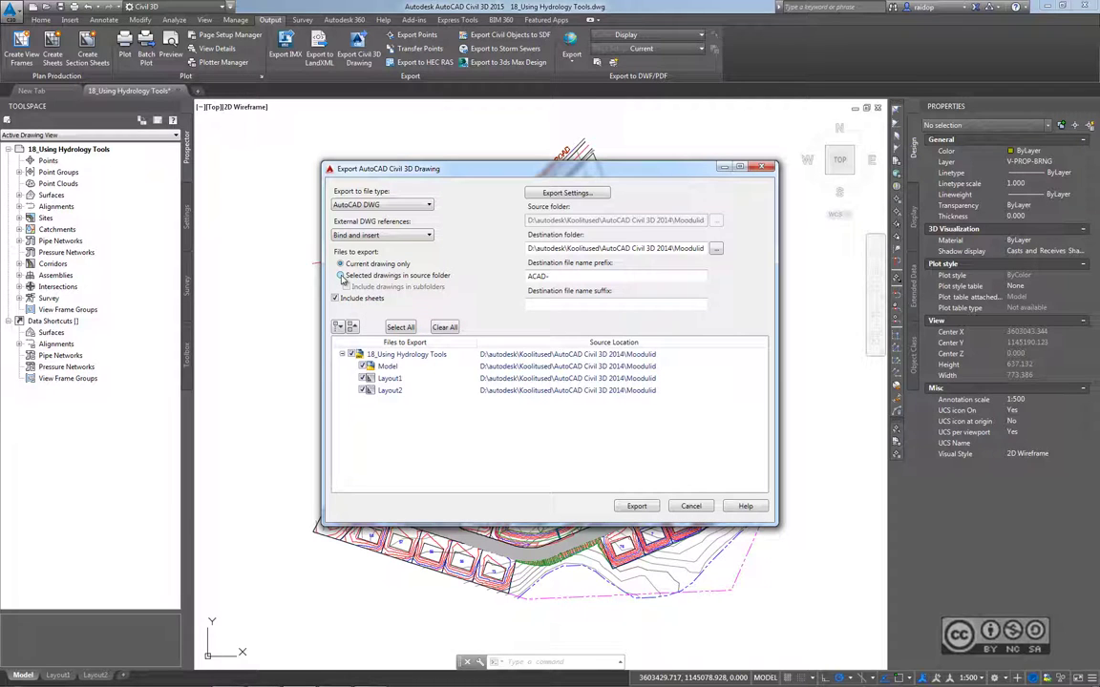
pyautogui.click(342, 276)
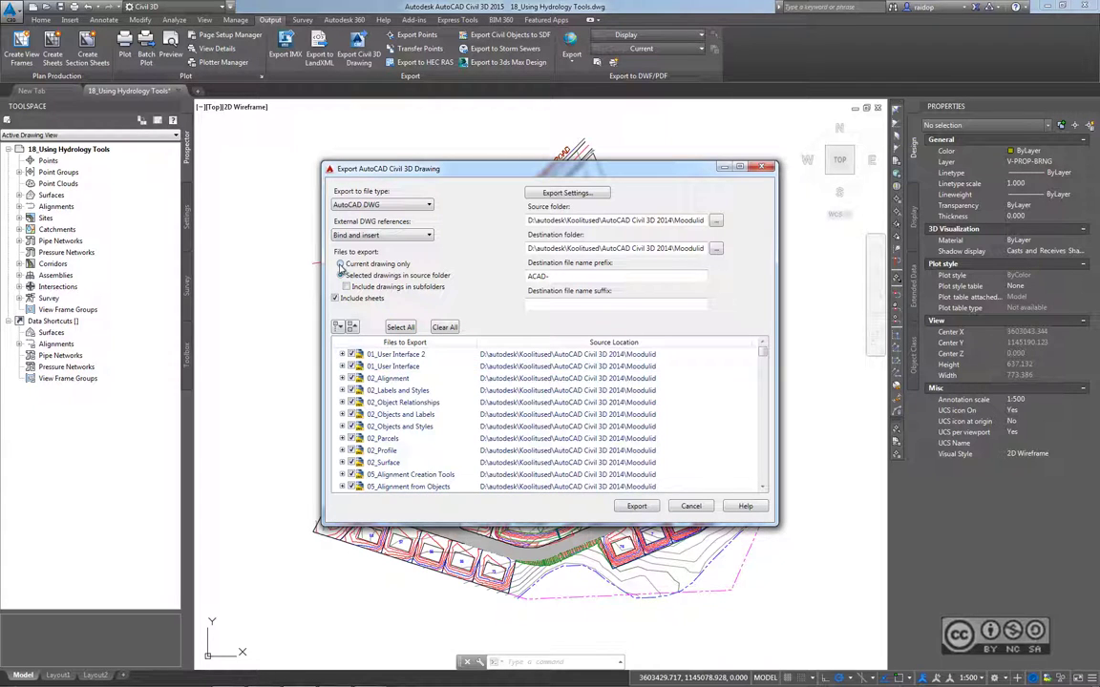
pyautogui.click(340, 265)
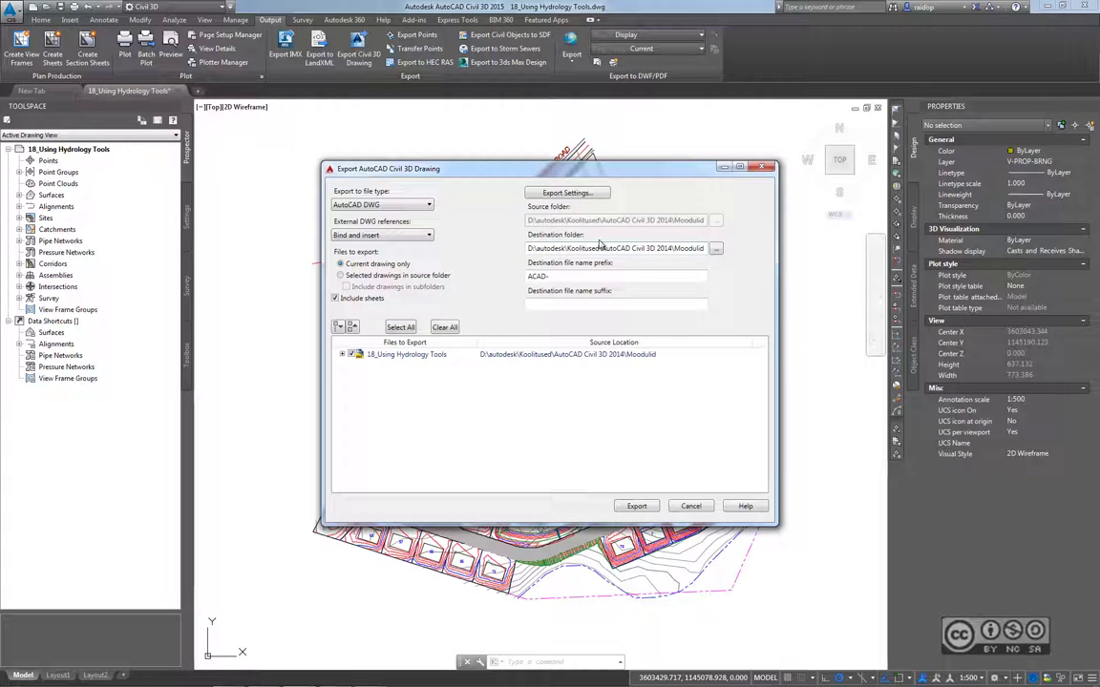
# - Set the export destination folder to the Desktop, keeping the ACAD- prefix and no suffix
pyautogui.click(716, 248)
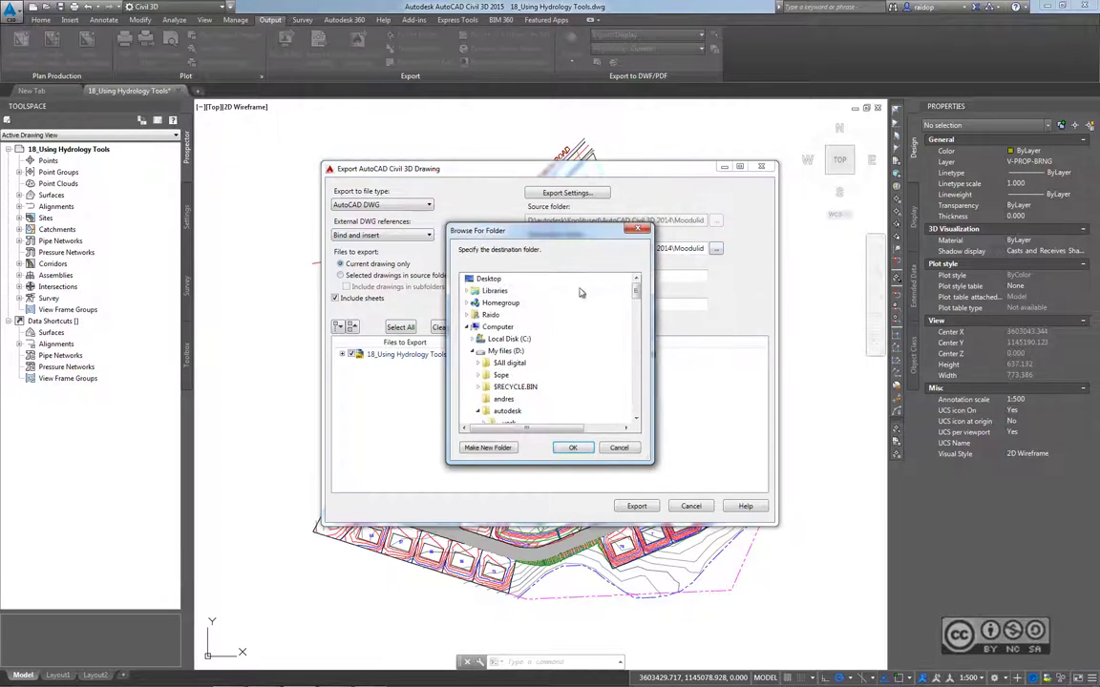
pyautogui.click(574, 449)
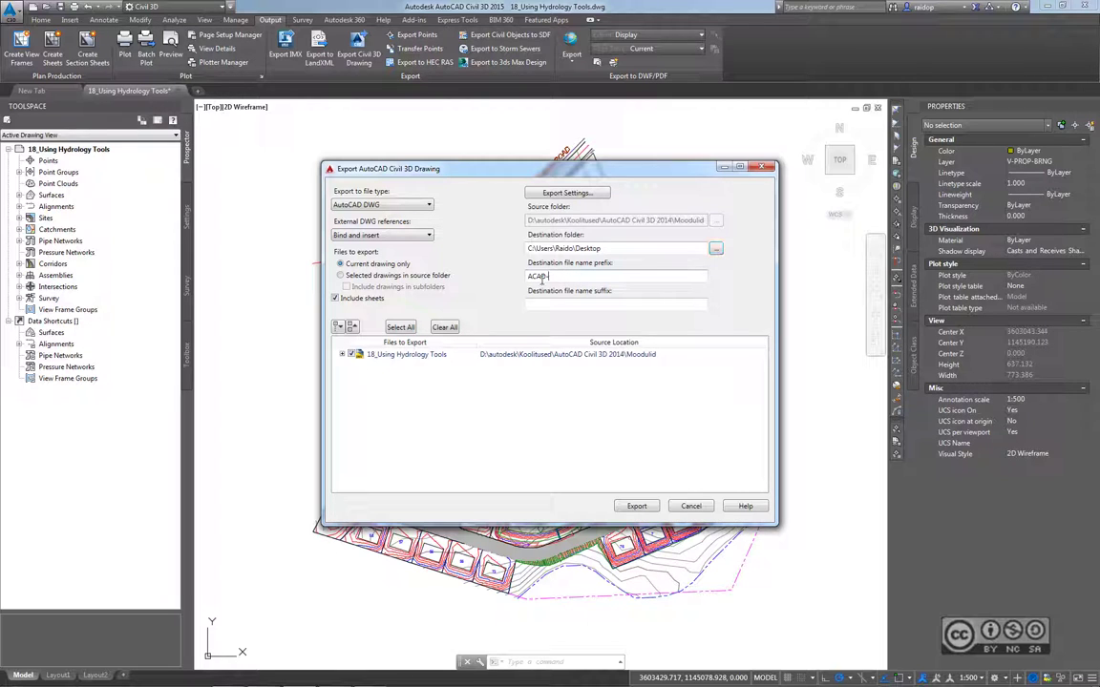
pyautogui.doubleClick(566, 277)
pyautogui.click(574, 277)
pyautogui.click(557, 306)
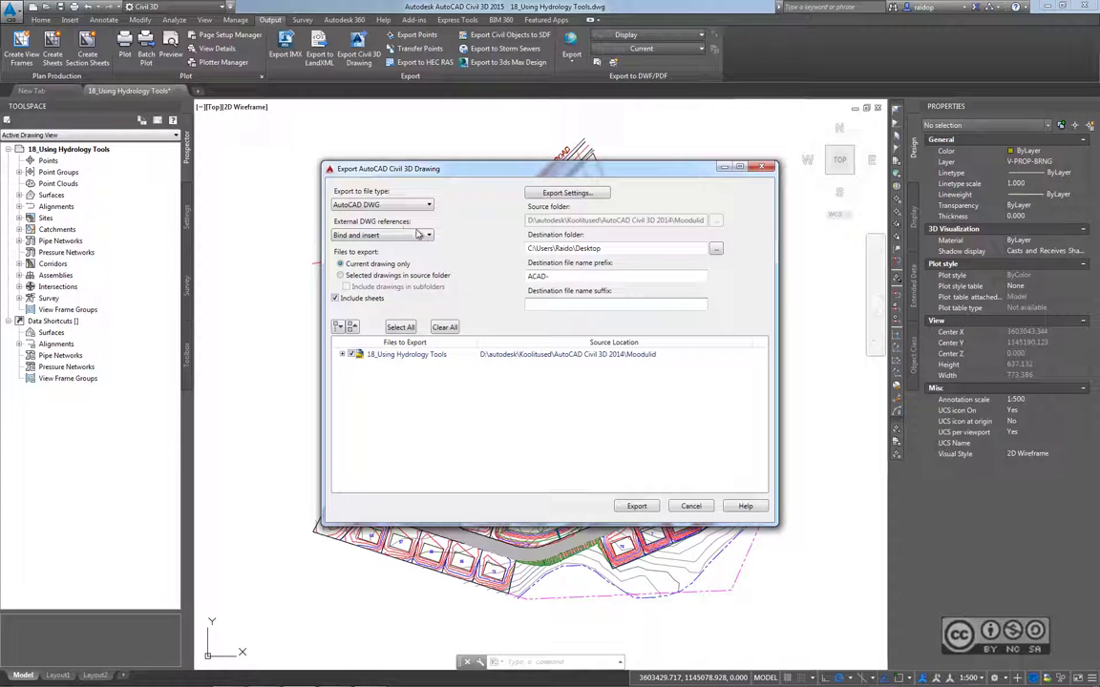
pyautogui.click(428, 236)
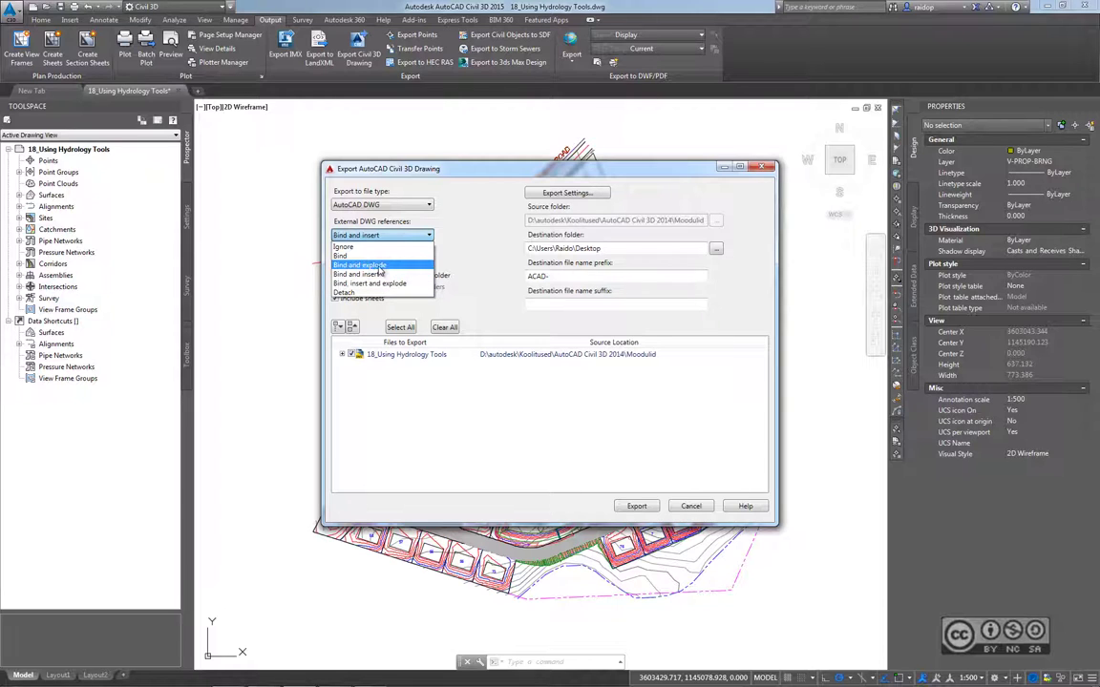
pyautogui.click(464, 244)
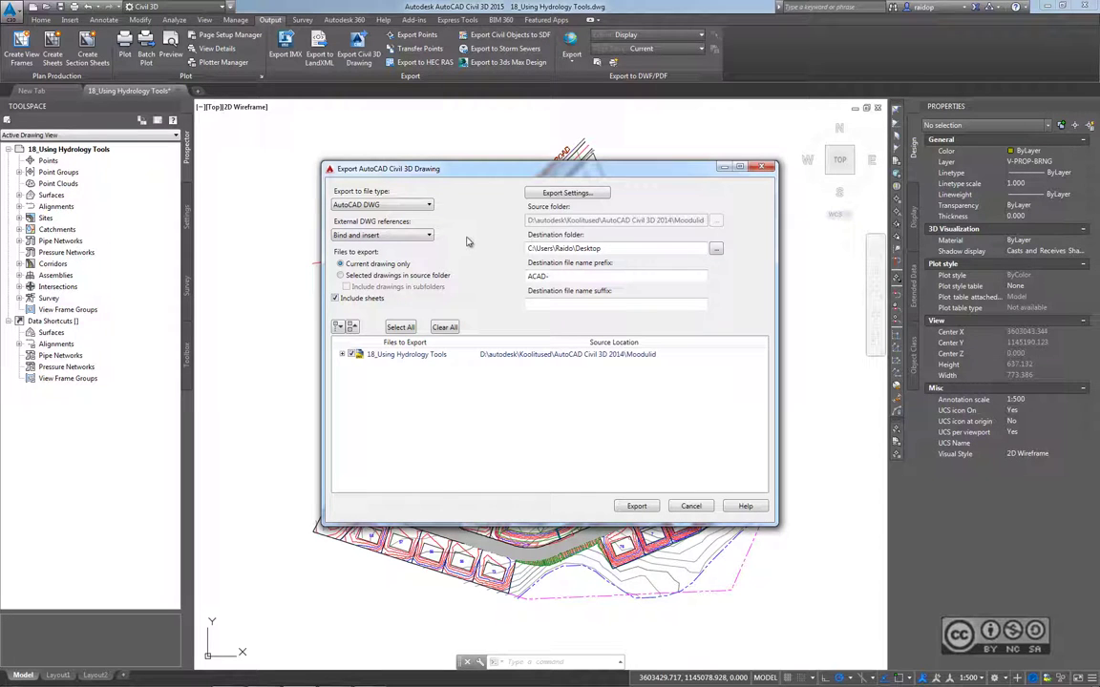
pyautogui.click(429, 208)
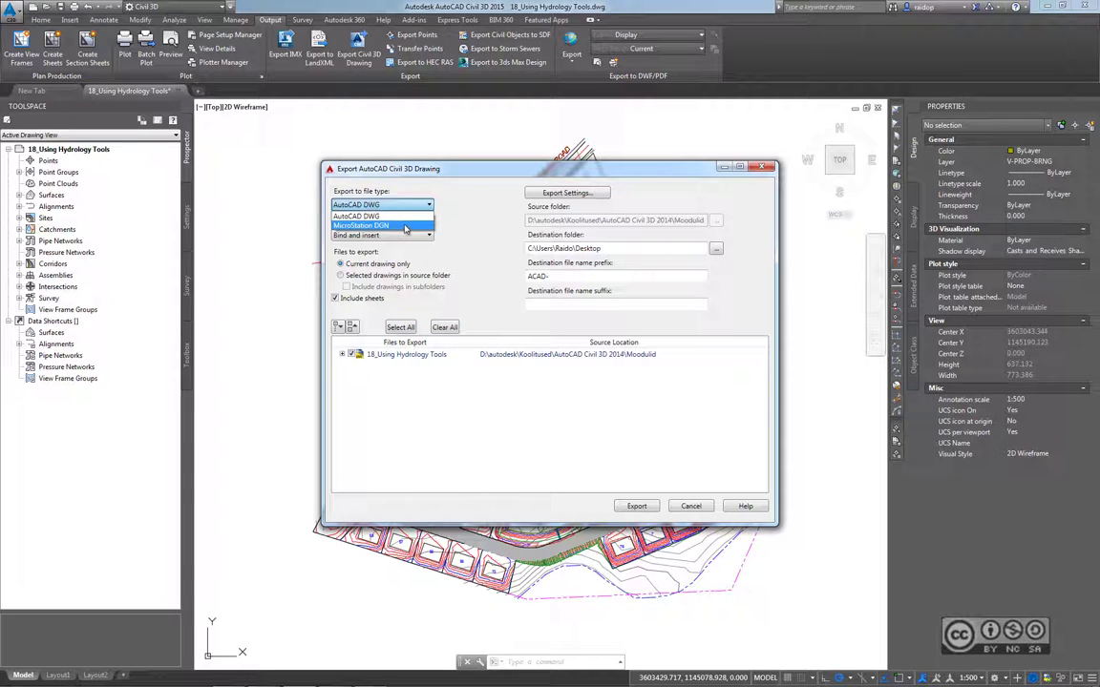
pyautogui.click(403, 216)
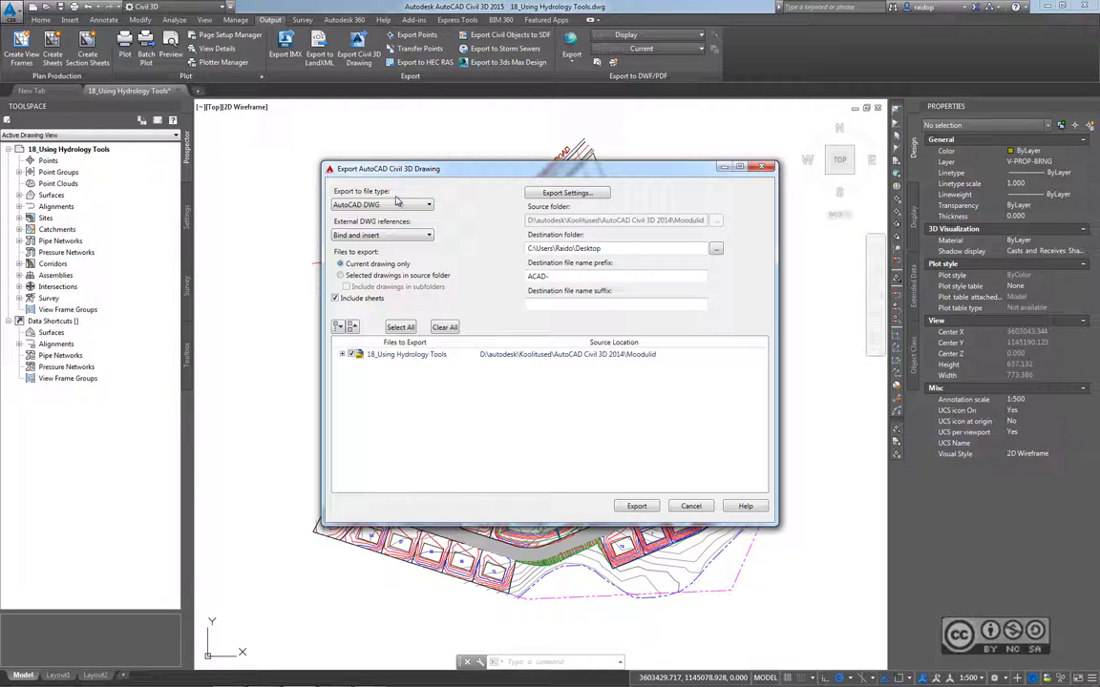
# - Review the export settings (DWG 2013, MicroStation DGN V8) and cancel without changes
pyautogui.click(593, 195)
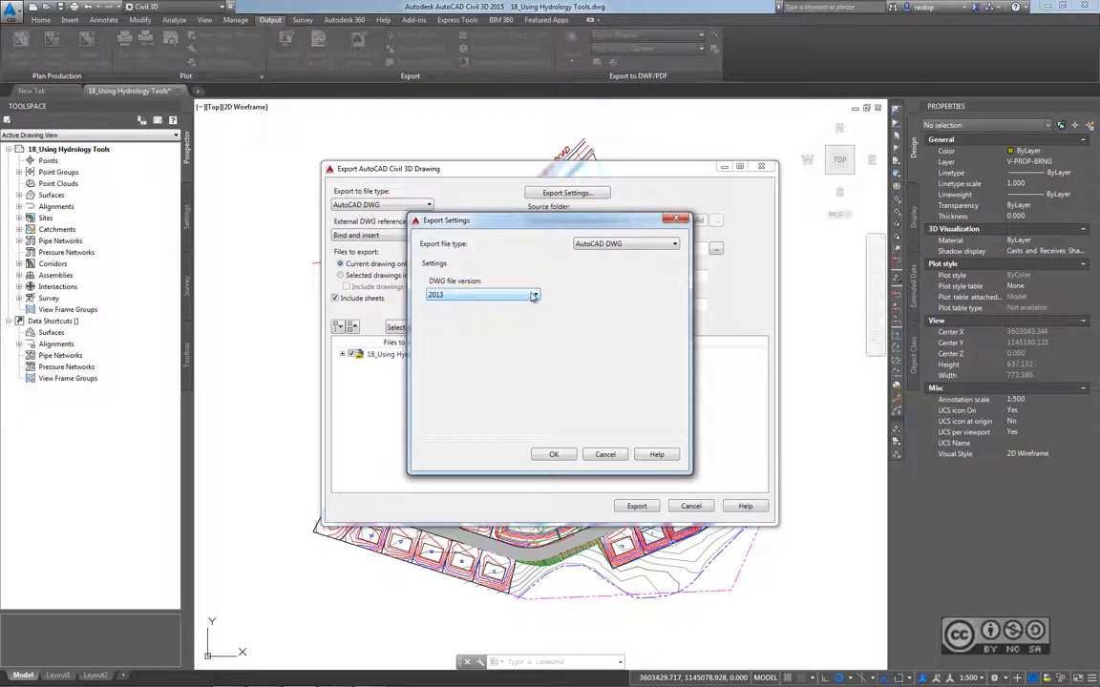
pyautogui.click(534, 297)
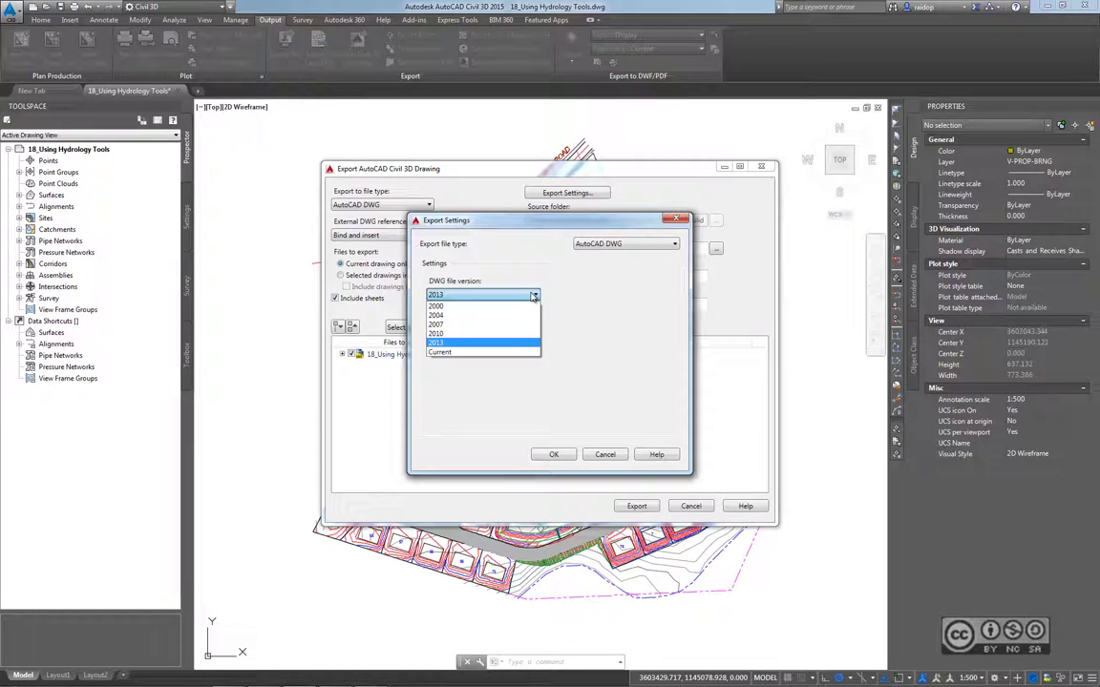
pyautogui.click(534, 297)
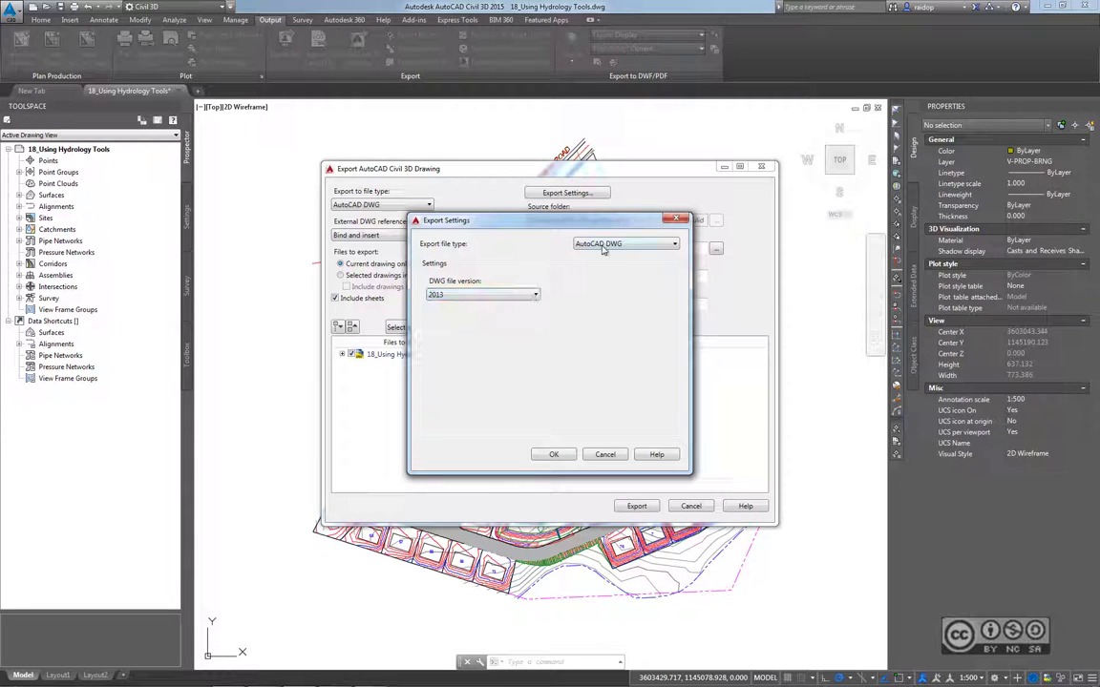
pyautogui.click(603, 244)
pyautogui.click(602, 265)
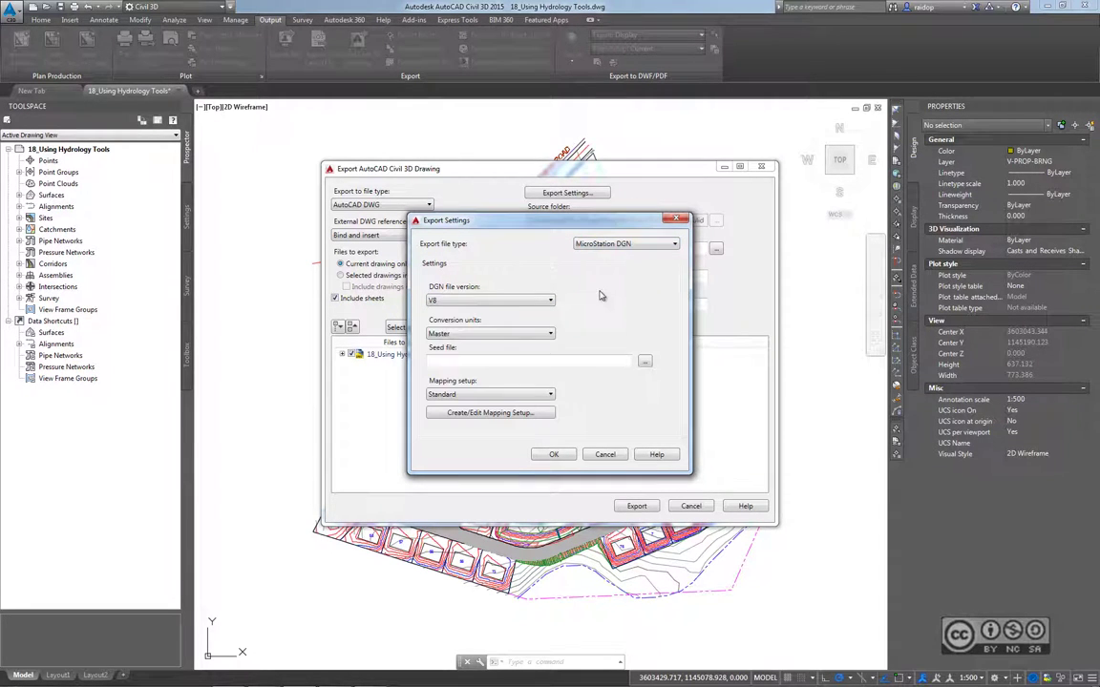
pyautogui.click(549, 302)
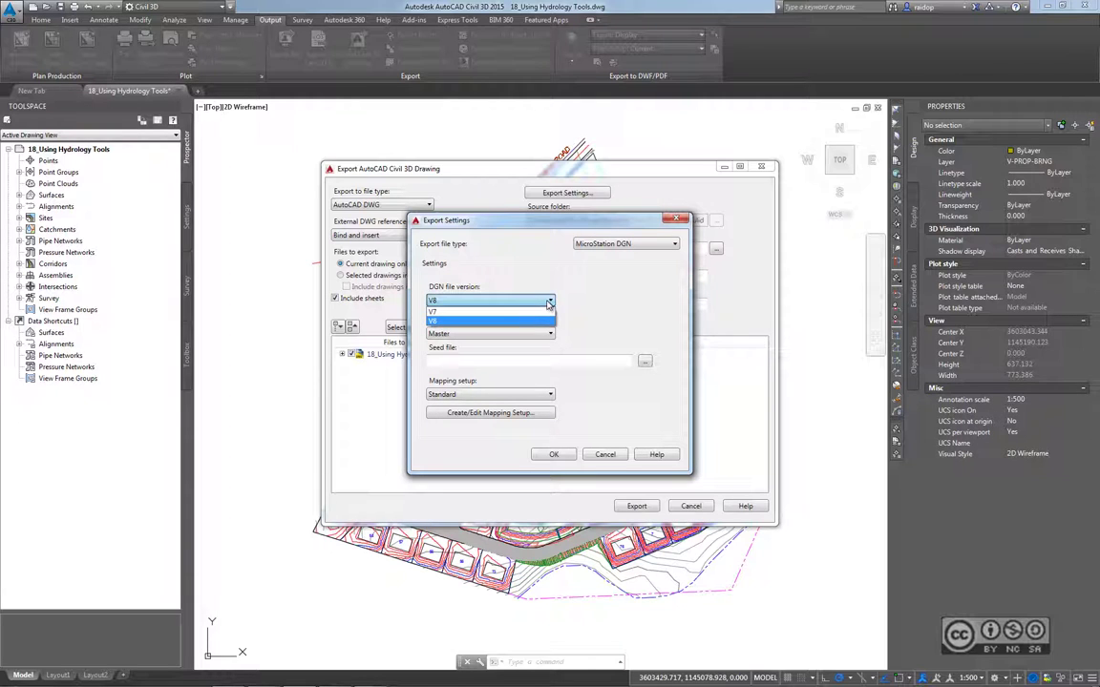
pyautogui.click(489, 322)
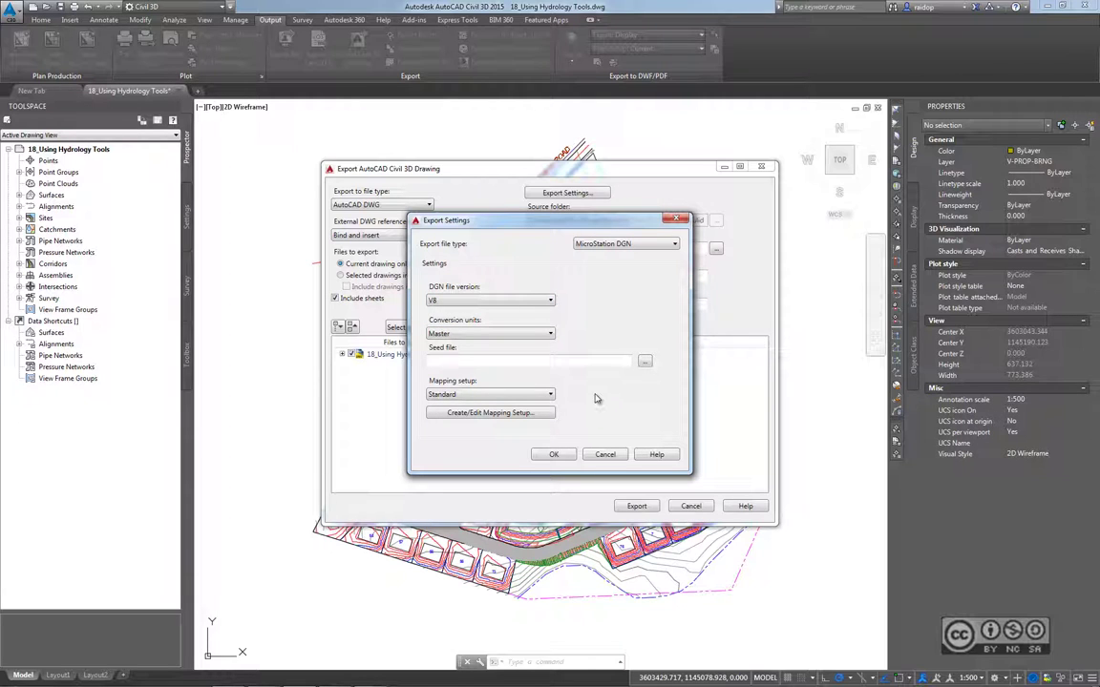
pyautogui.click(605, 456)
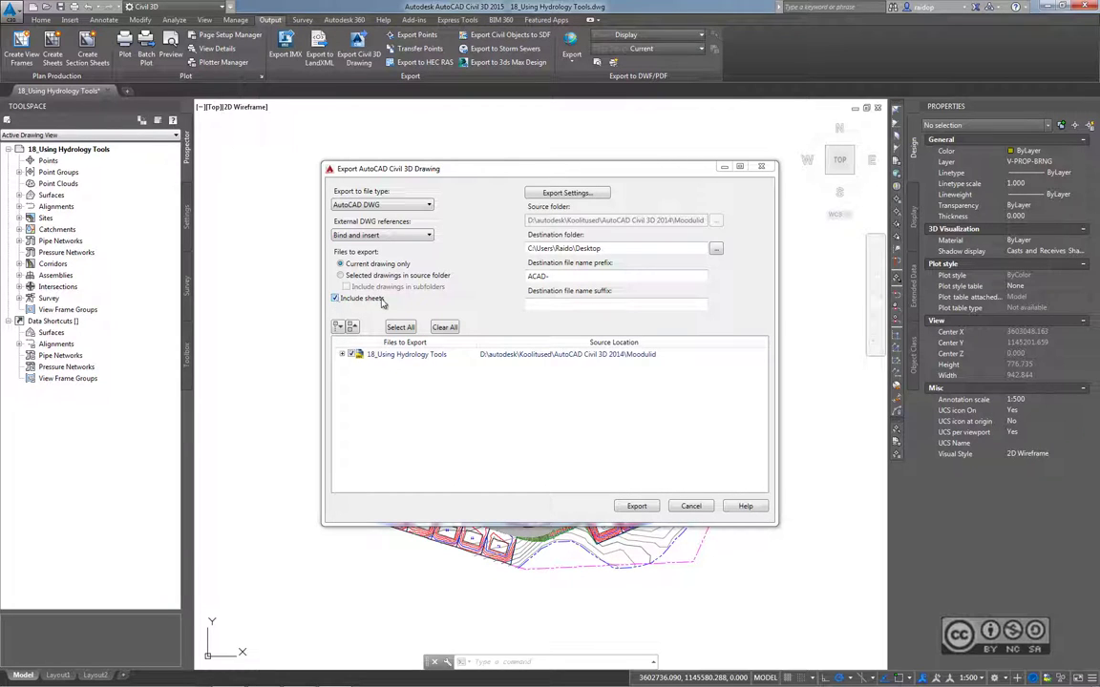
# - Export Model, Layout1 and Layout2 as three ACAD- DWG files, then close the dialog
pyautogui.click(343, 355)
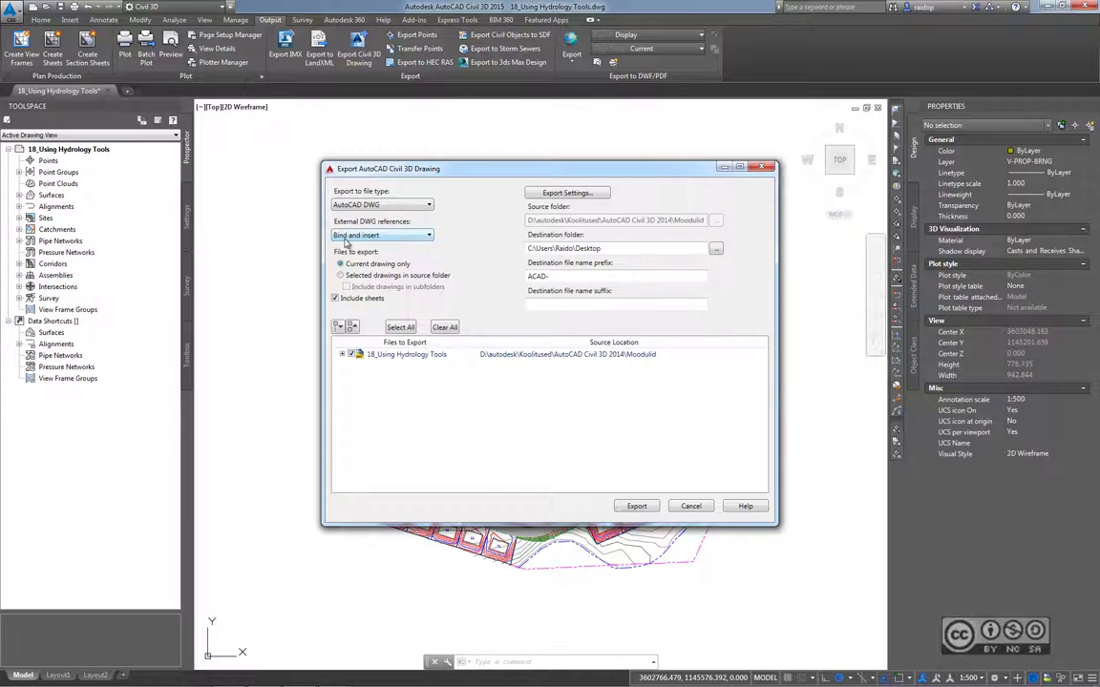
pyautogui.click(637, 507)
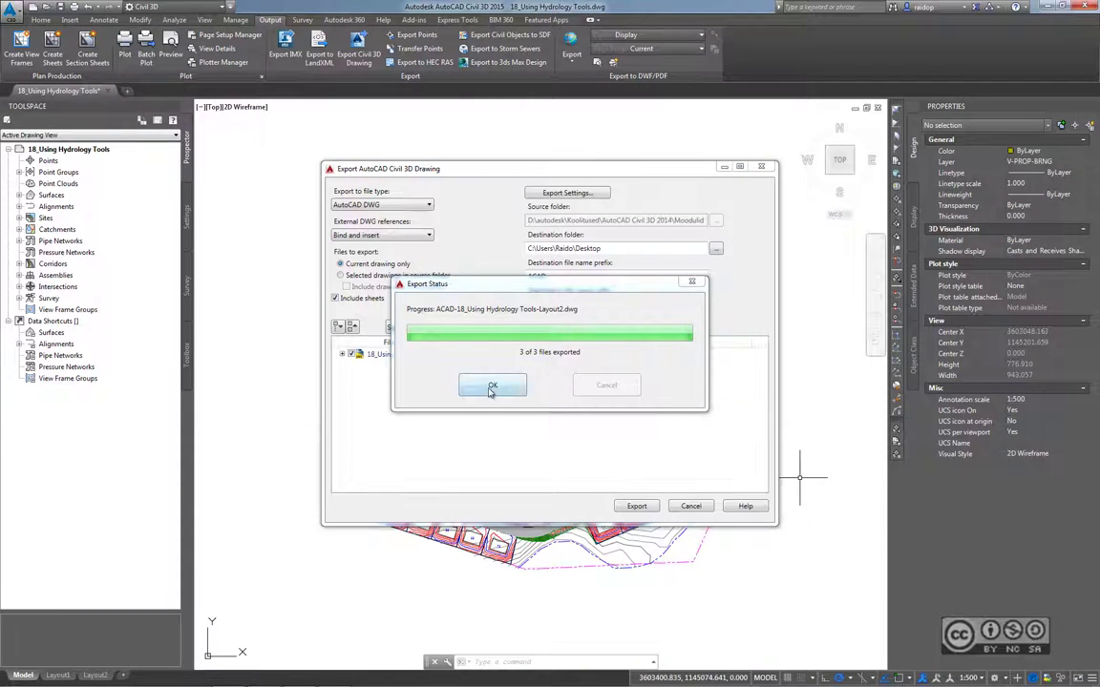
pyautogui.click(493, 385)
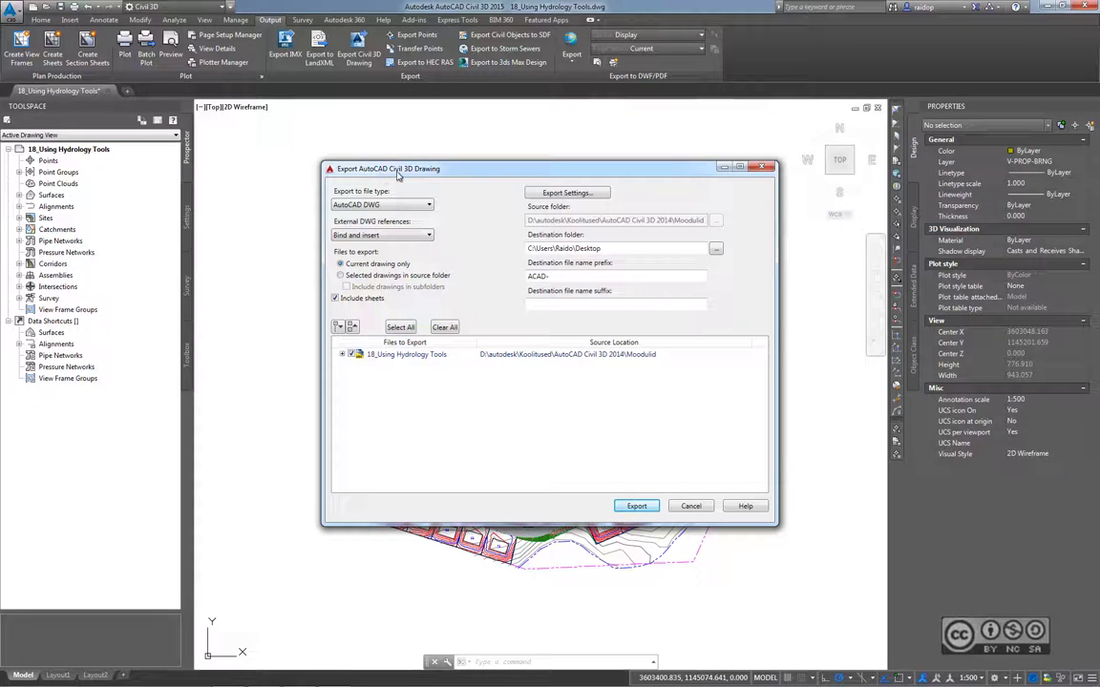
pyautogui.click(762, 168)
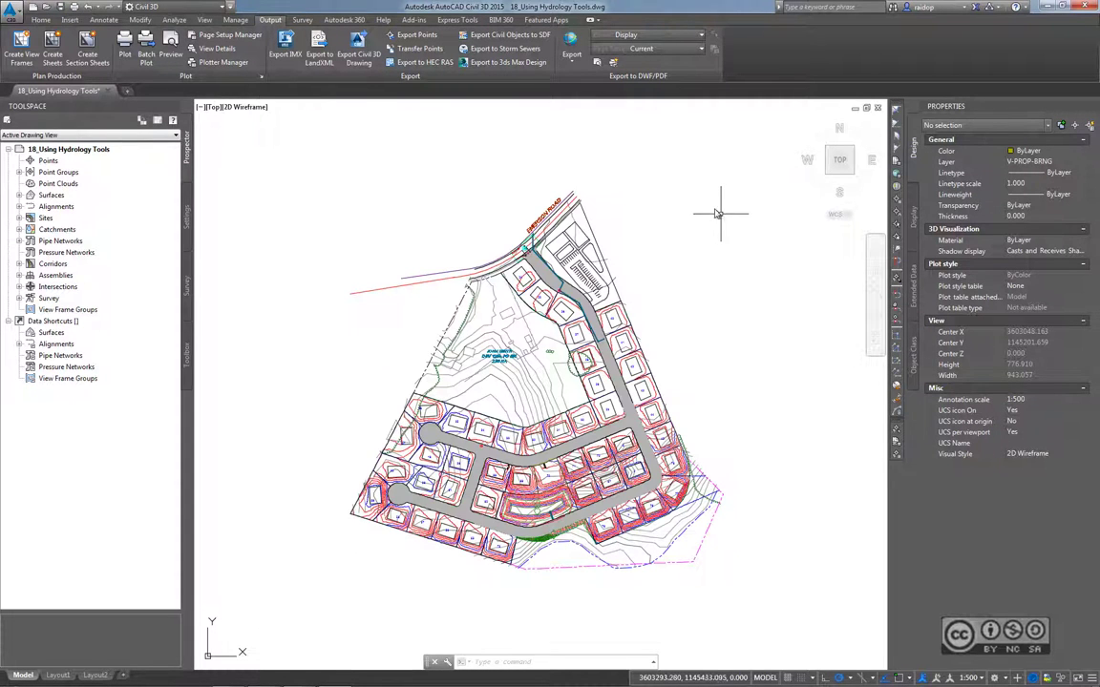
# - Minimize Civil 3D, rearrange the three exported ACAD- DWG icons, then restore Civil 3D
pyautogui.click(1045, 7)
pyautogui.click(21, 135)
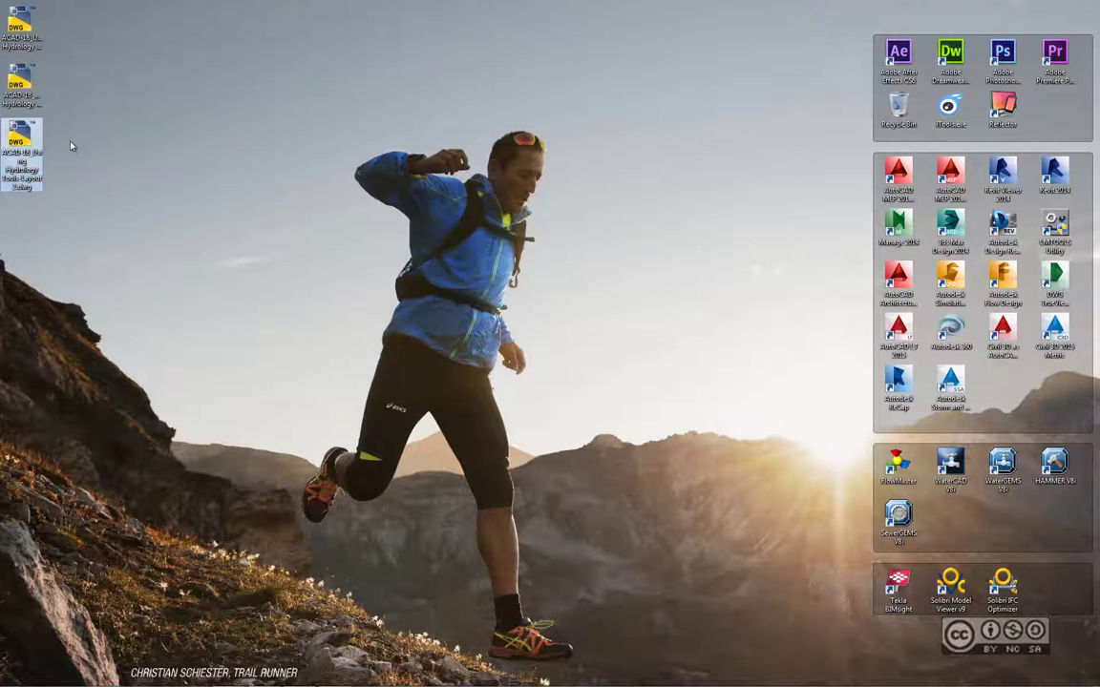
pyautogui.moveTo(17, 34); pyautogui.dragTo(26, 86)
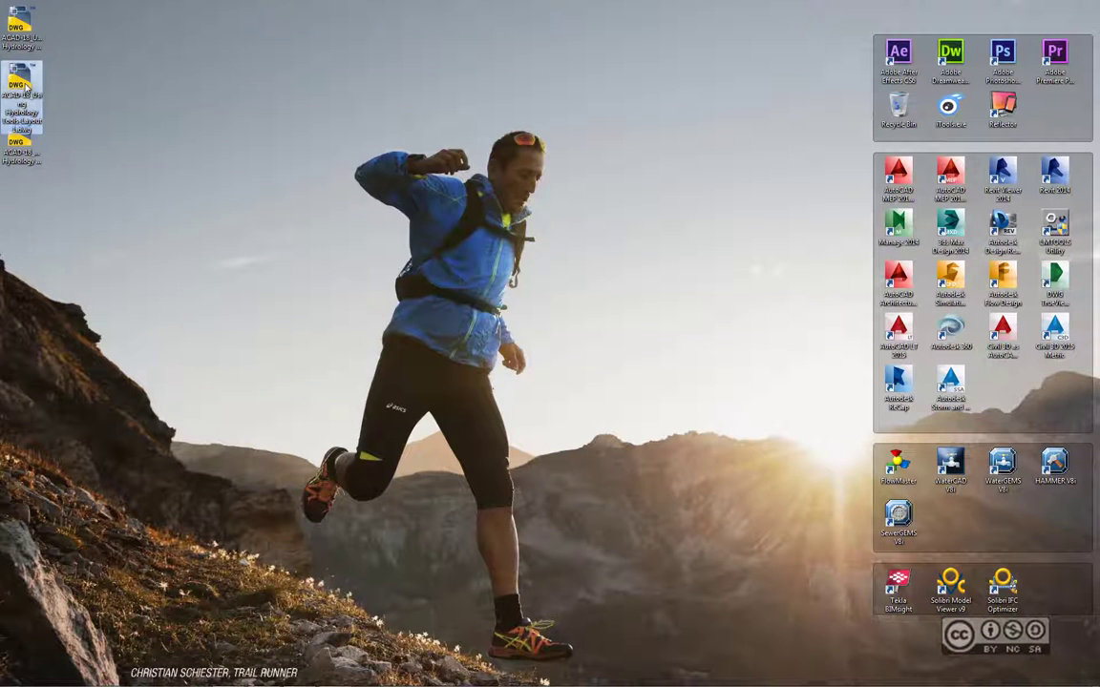
pyautogui.click(93, 140)
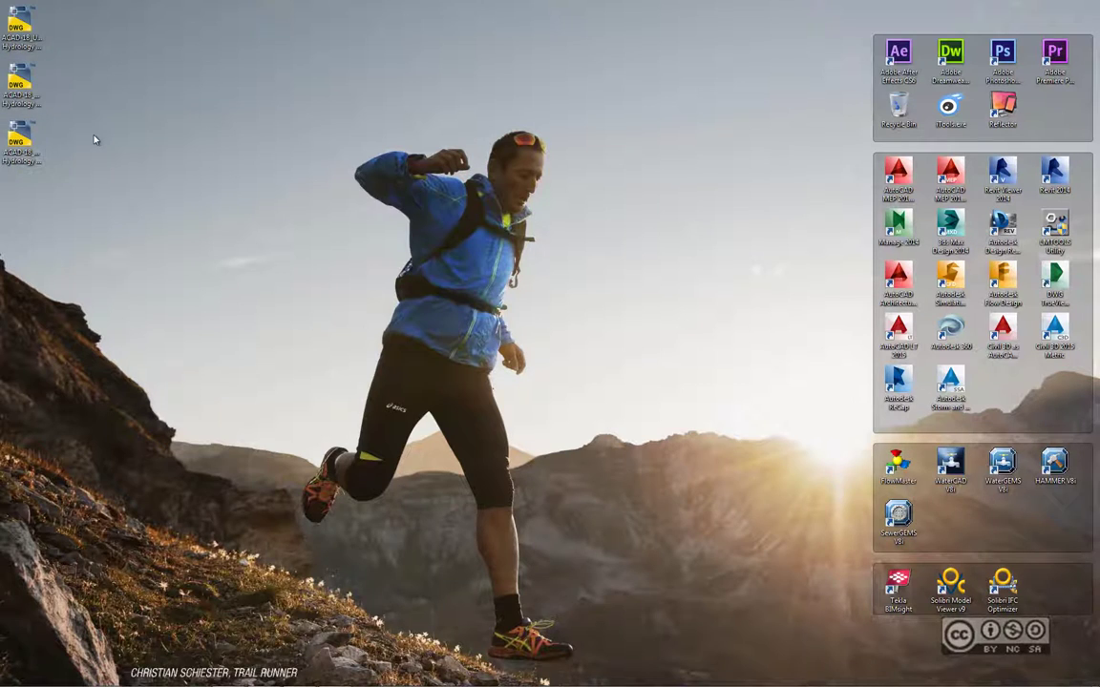
pyautogui.click(393, 573)
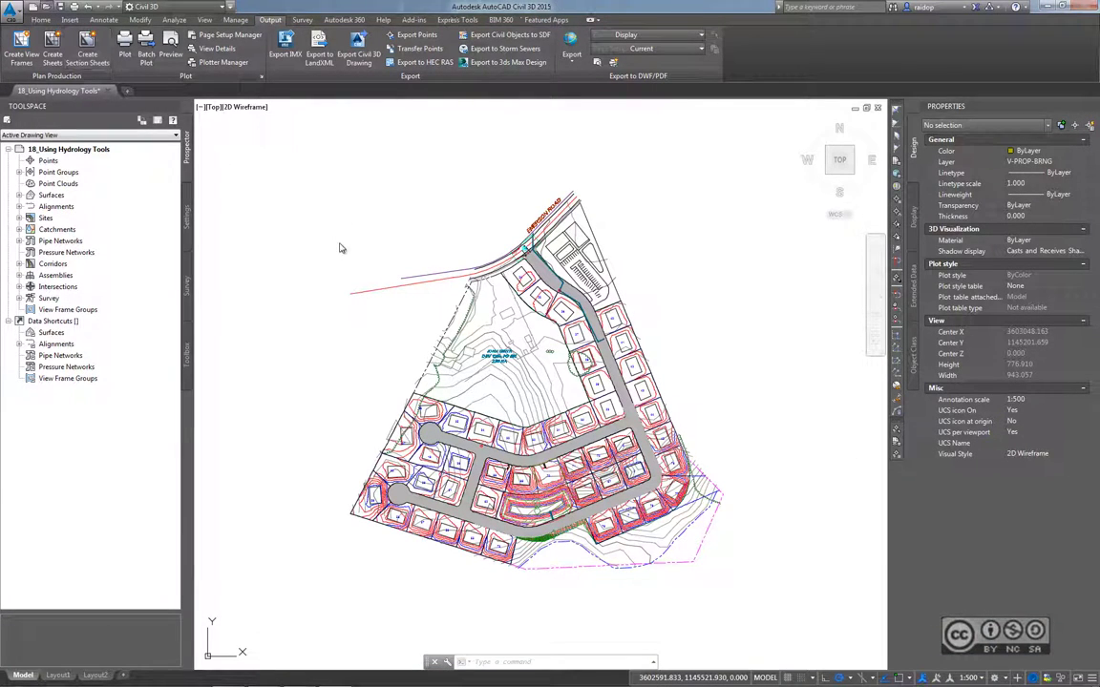
# - Open ACAD-18_Using Hydrology Tools-Model.dwg from the Desktop
pyautogui.hotkey('ctrl', 'o')
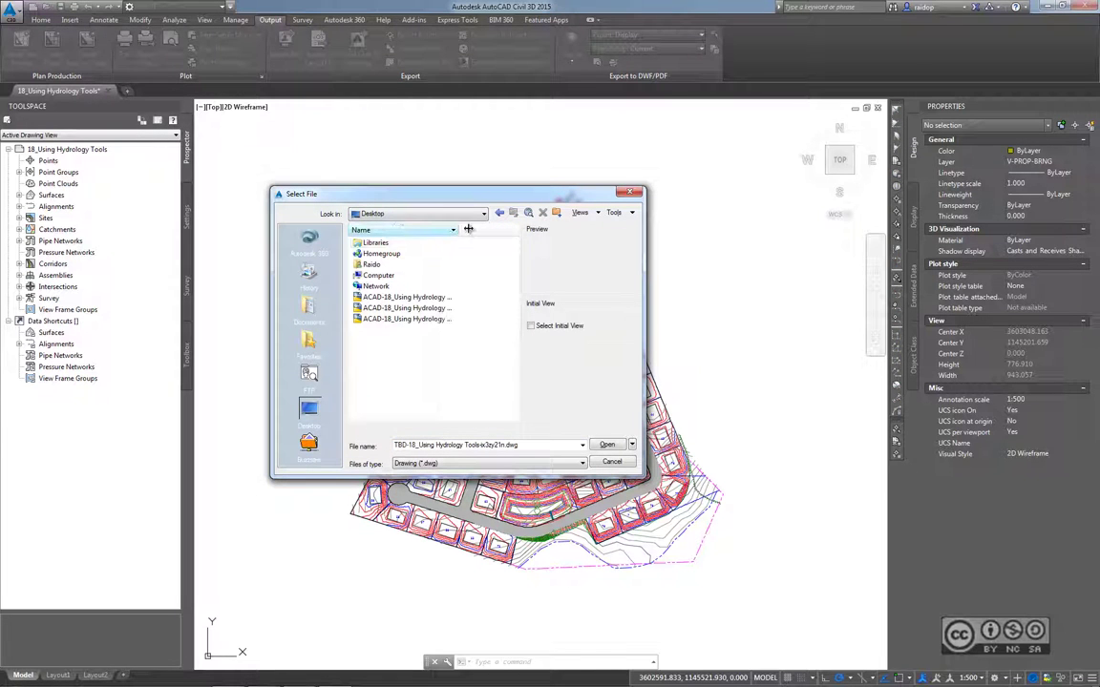
pyautogui.moveTo(436, 230); pyautogui.dragTo(504, 230)
pyautogui.click(410, 319)
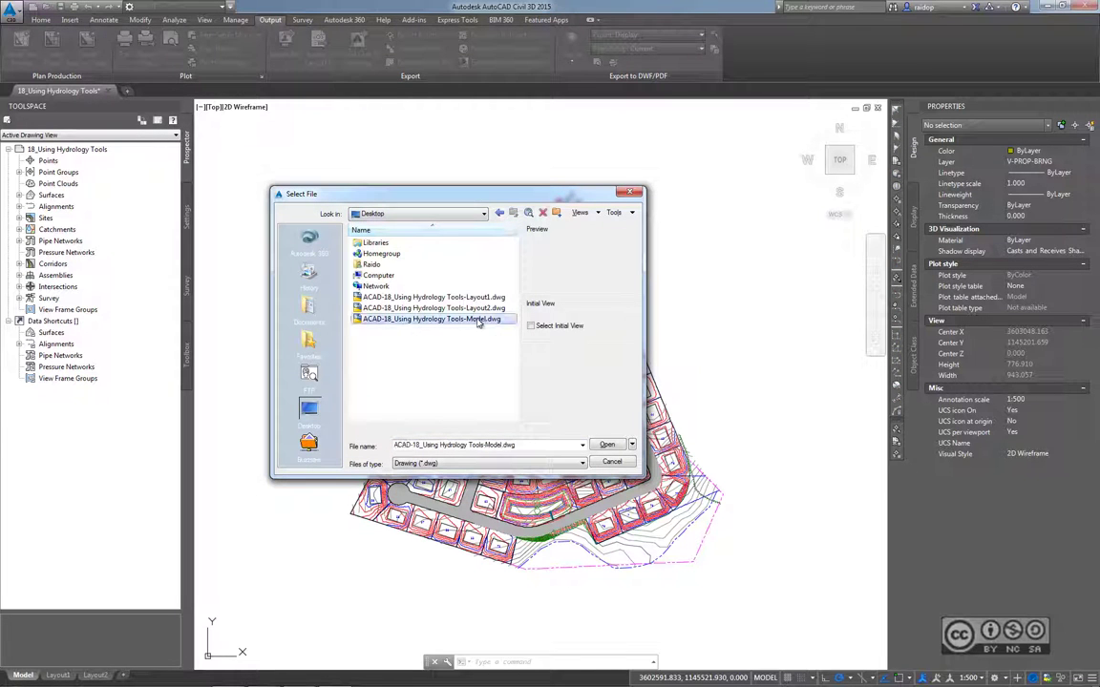
pyautogui.click(608, 444)
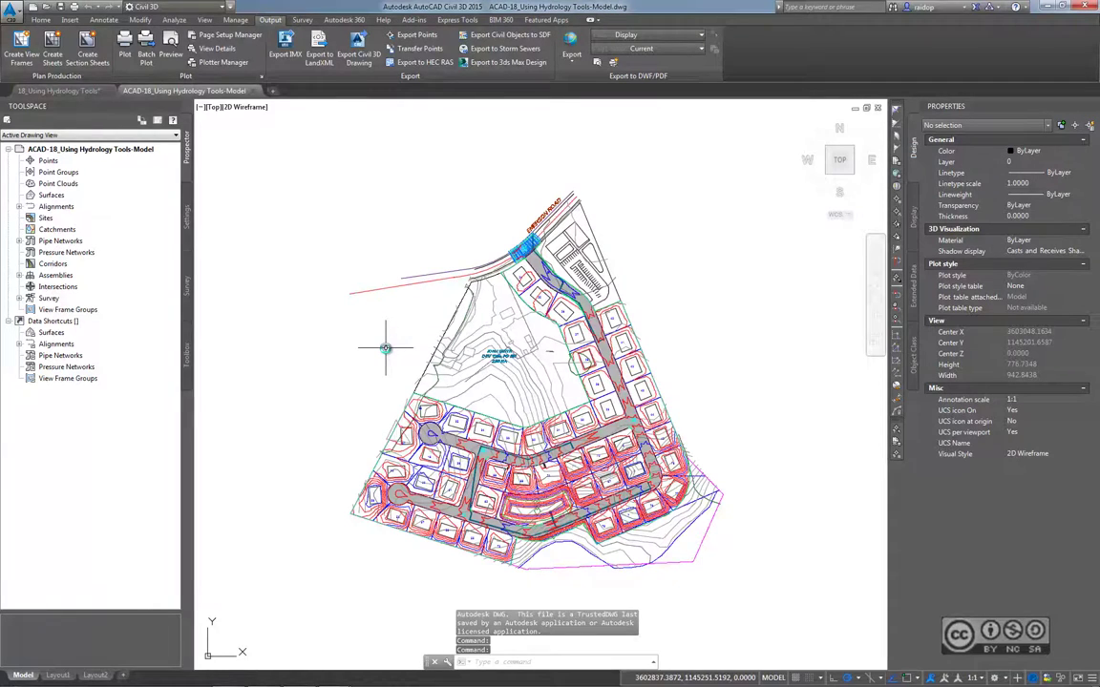
# - Inspect a contour line and the subdivision lots, then switch back to the original drawing
pyautogui.scroll(4, 515, 287)
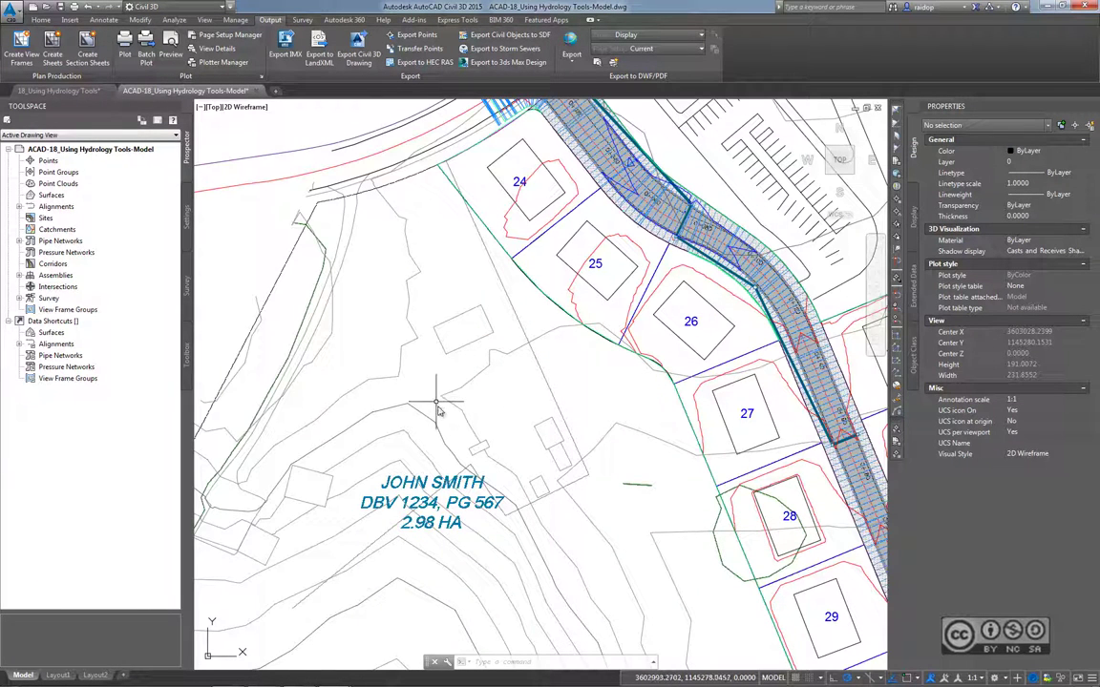
pyautogui.click(385, 411)
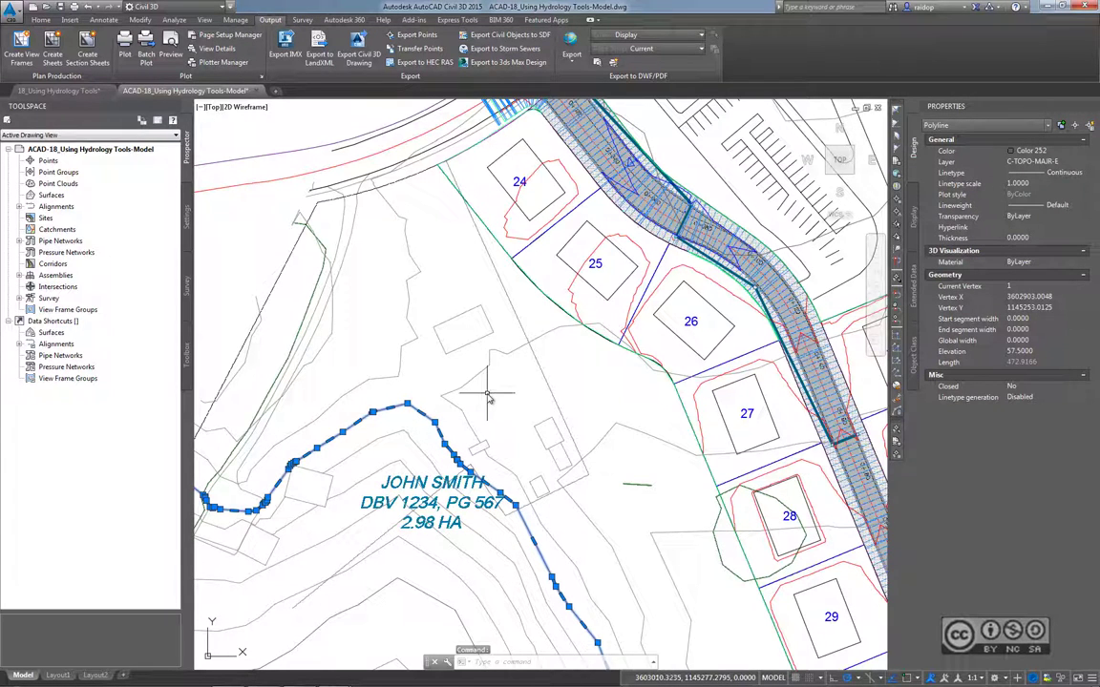
pyautogui.press('Escape')
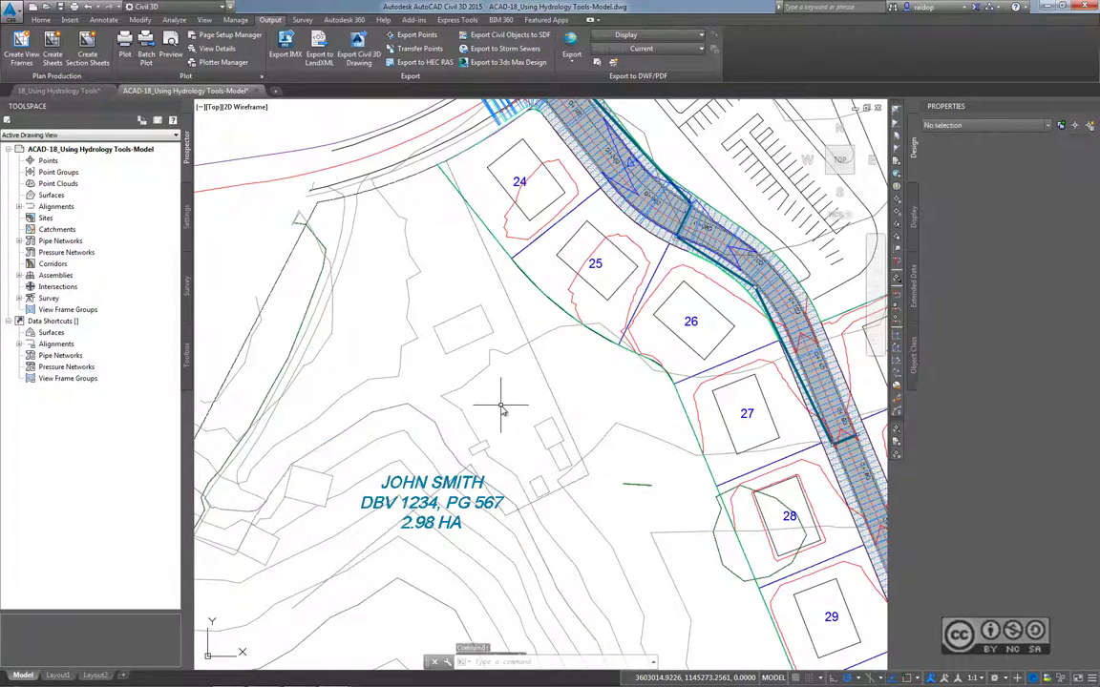
pyautogui.scroll(-2, 608, 432)
pyautogui.moveTo(608, 431); pyautogui.dragTo(540, 367, button='middle')
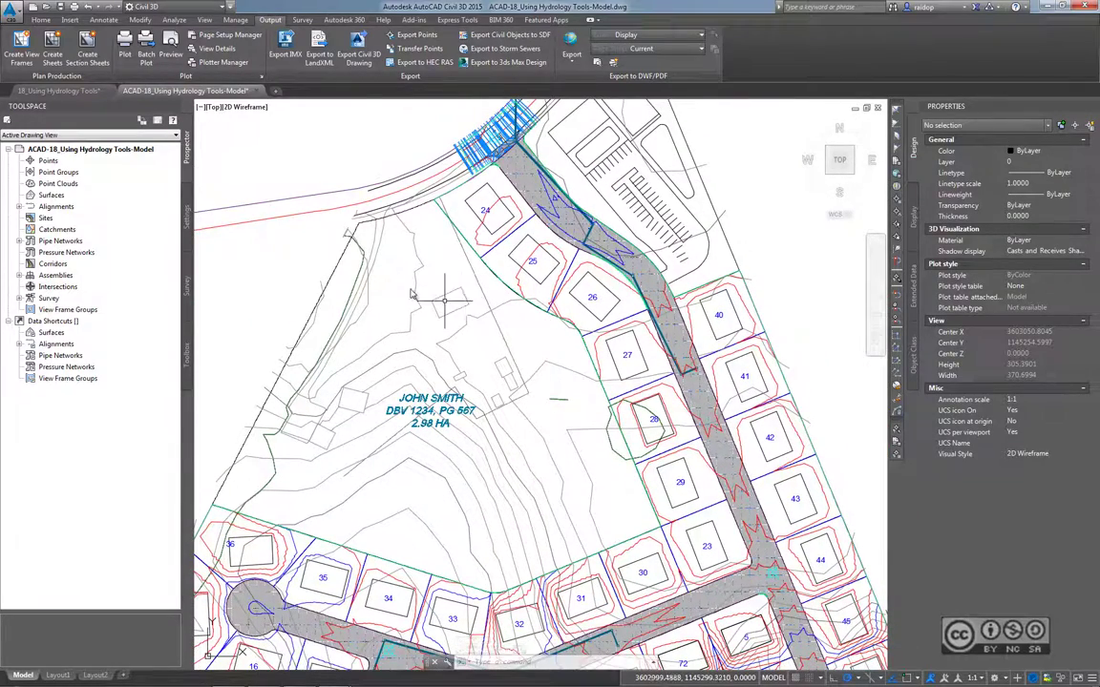
pyautogui.scroll(-2, 435, 342)
pyautogui.moveTo(434, 341); pyautogui.dragTo(479, 243, button='middle')
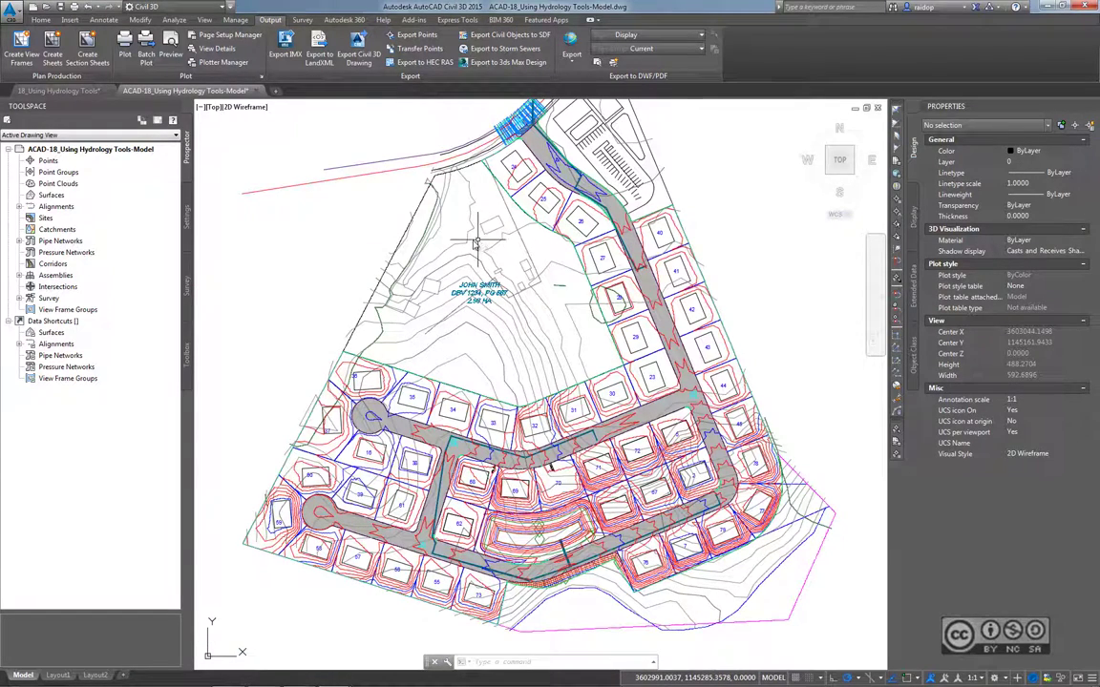
pyautogui.hotkey('ctrl', 'Tab')
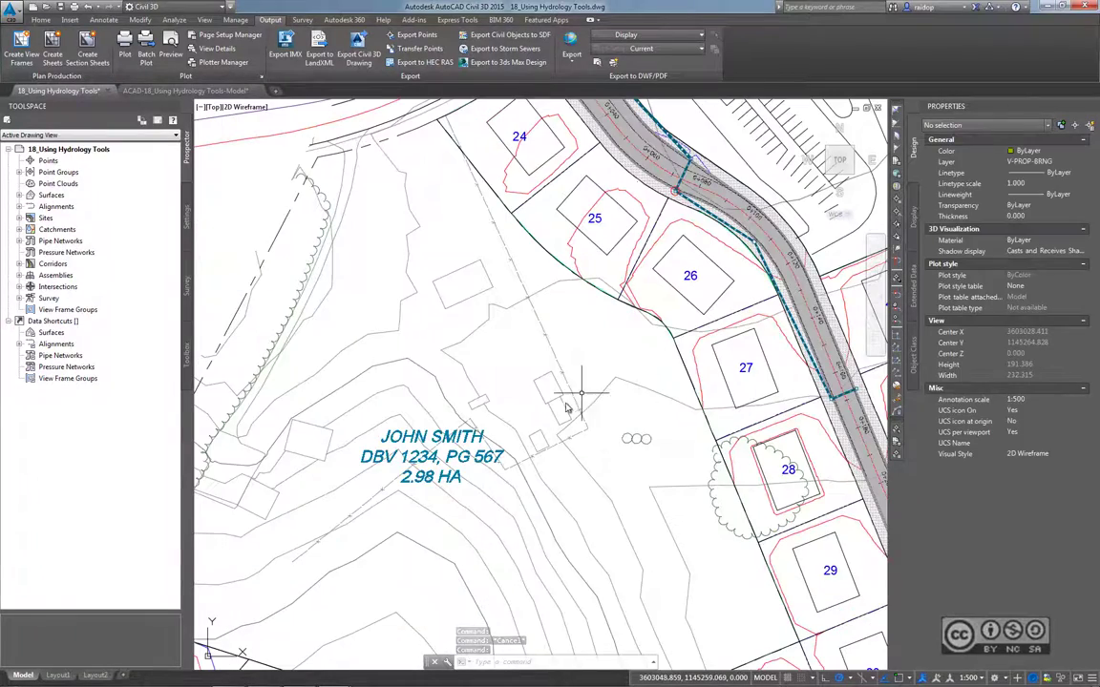
# - Reopen the Export Civil 3D Drawing dialog and list the Export to file type options
pyautogui.scroll(-5, 503, 370)
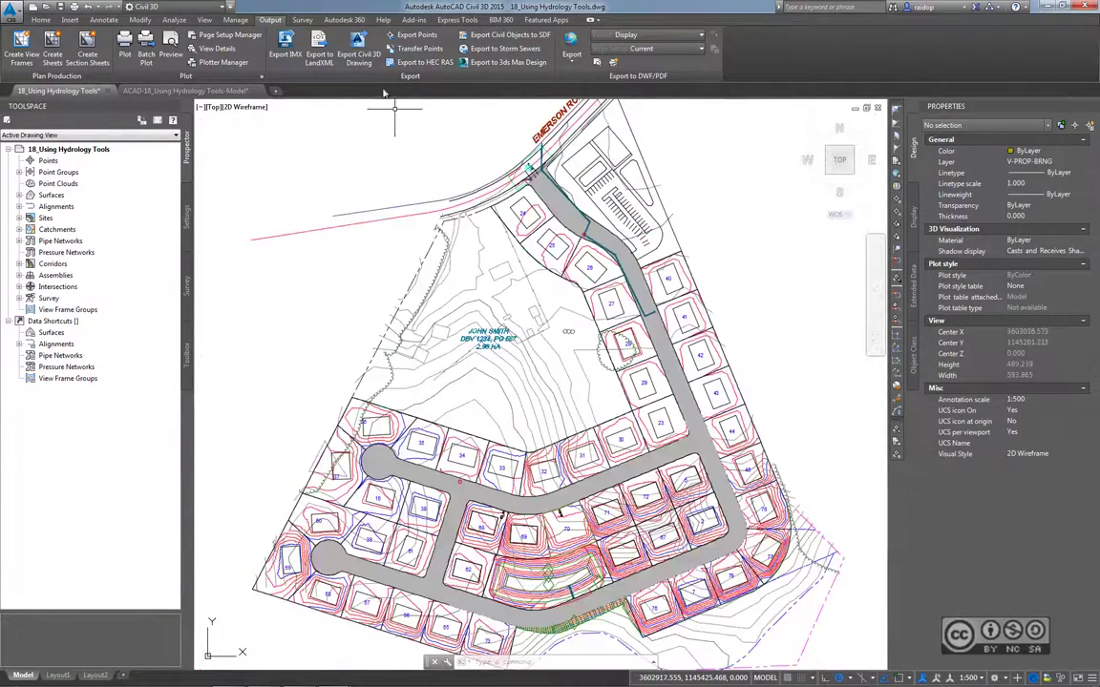
pyautogui.click(358, 48)
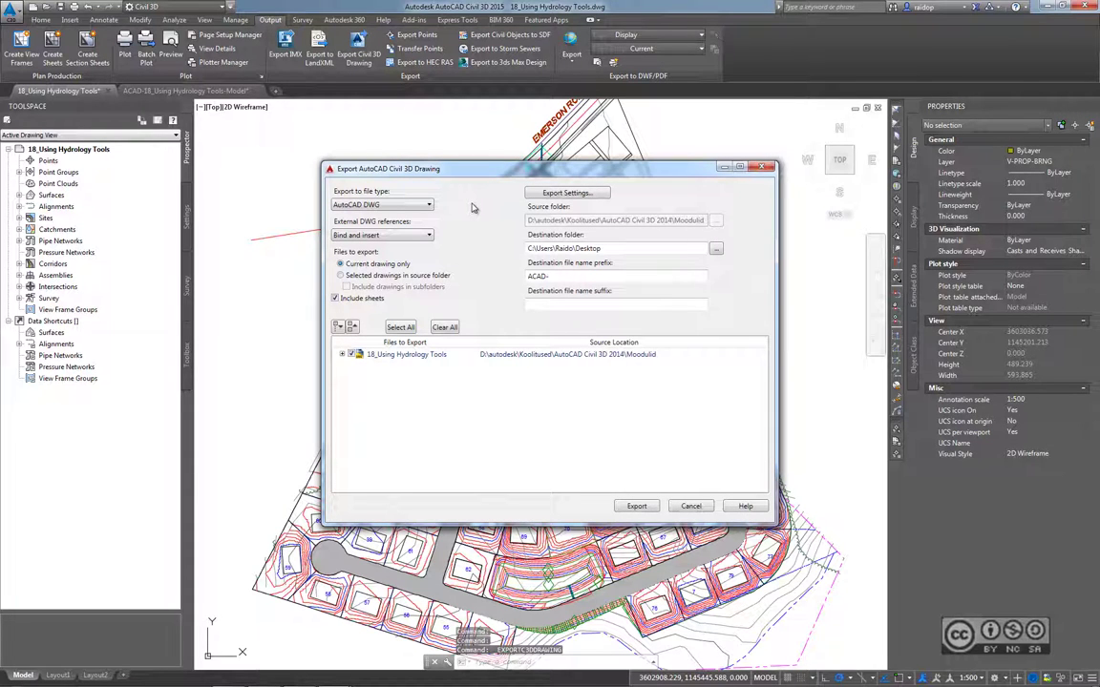
pyautogui.click(387, 205)
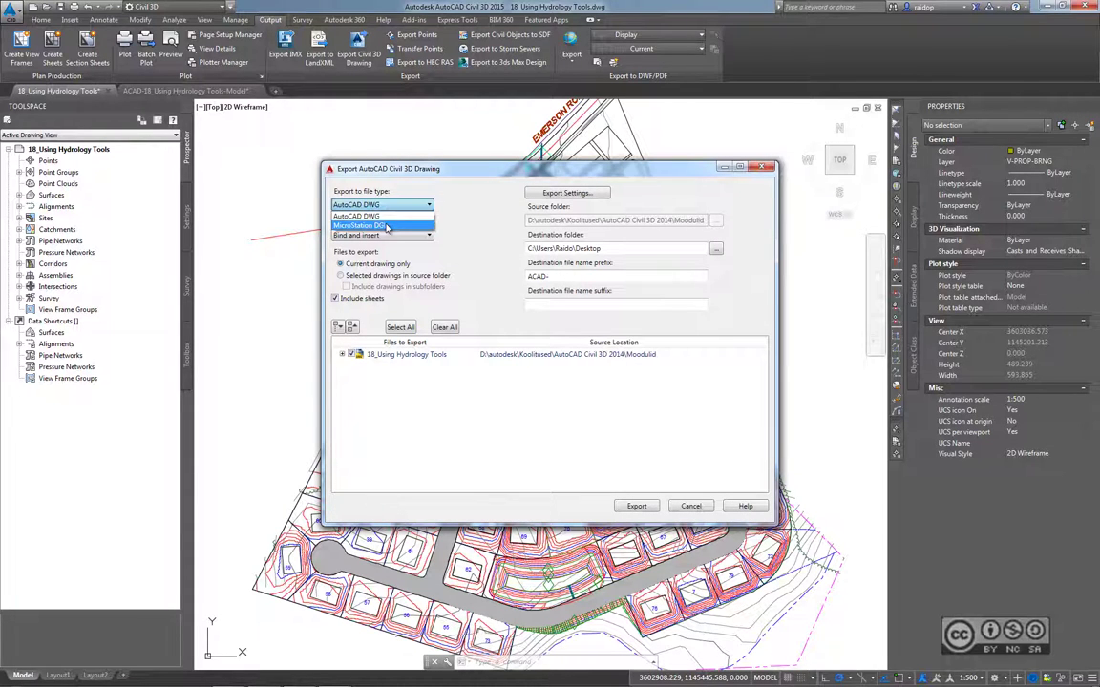